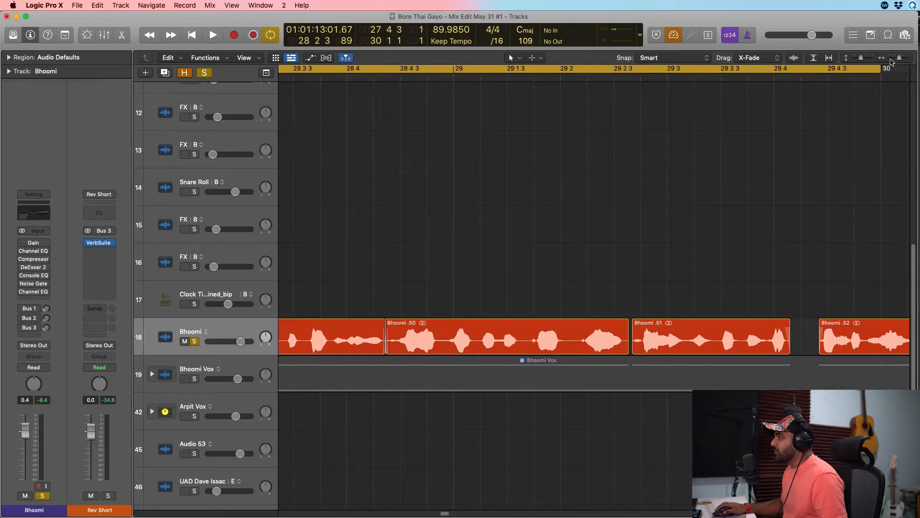
Select the looped vocal regions on track 18 and audition the soloed vocal up to just before bar 30.
drag(900, 59, 897, 59)
scroll(494, 229, left, 5)
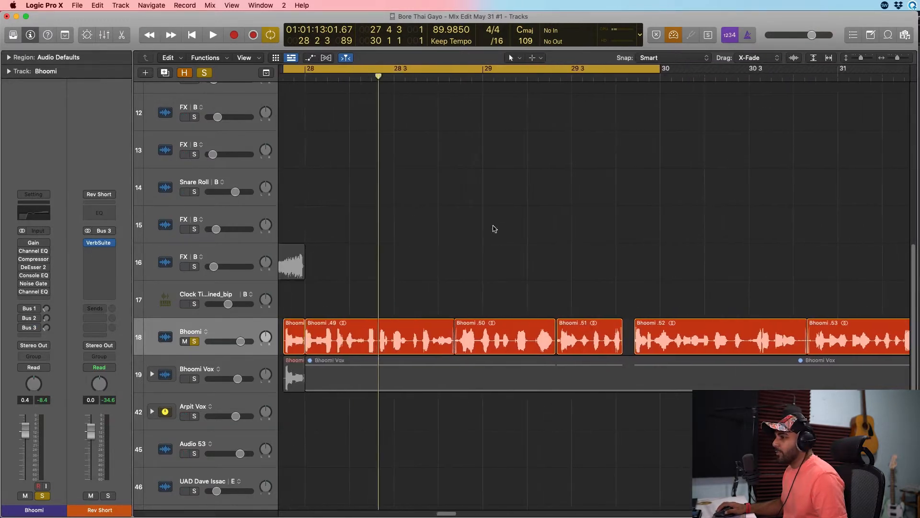
scroll(494, 230, left, 3)
click(206, 319)
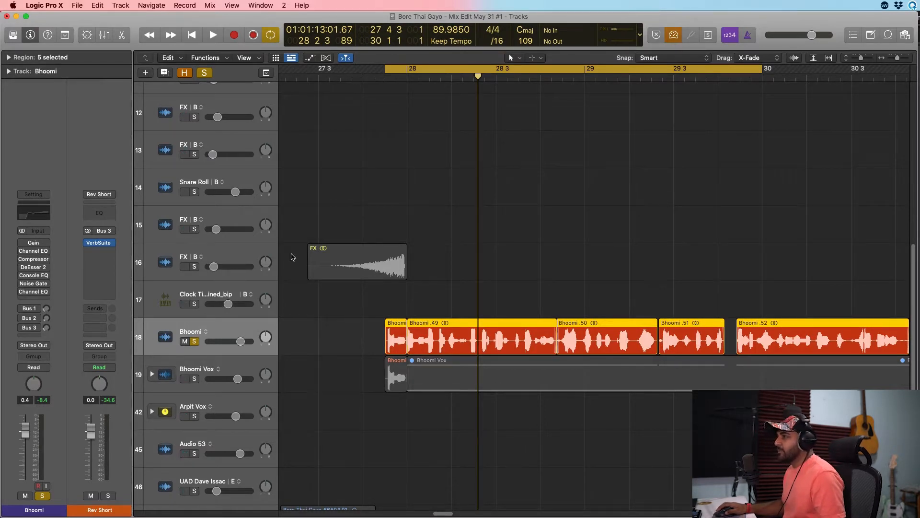
key(space)
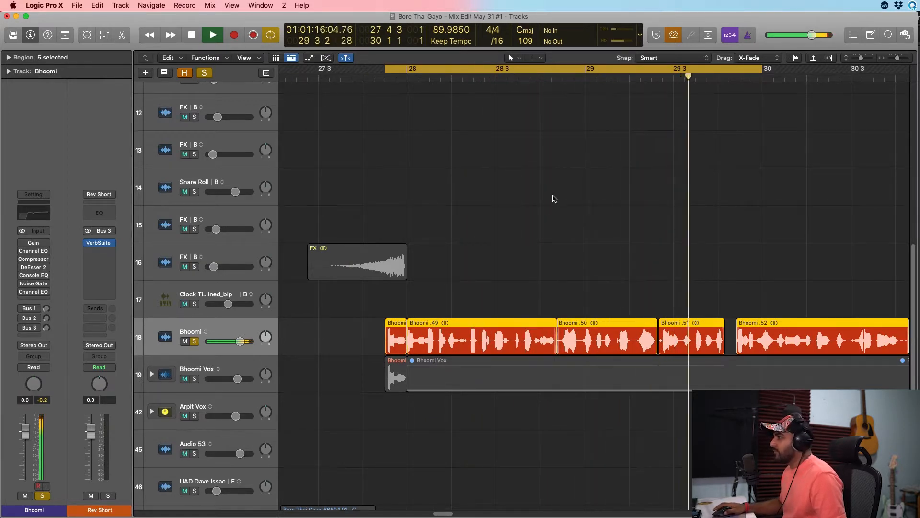
key(space)
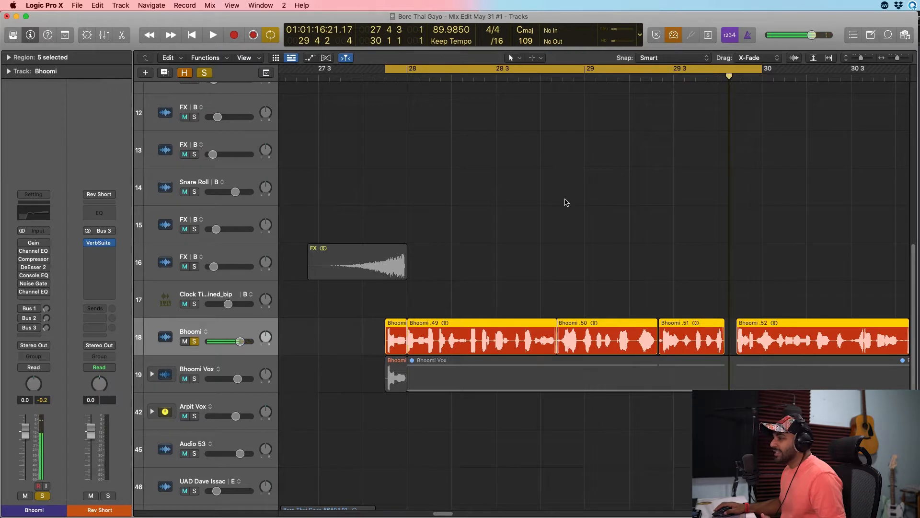
Insert another Channel EQ after the existing plug-ins on the track 18 vocal and reposition its window.
click(33, 298)
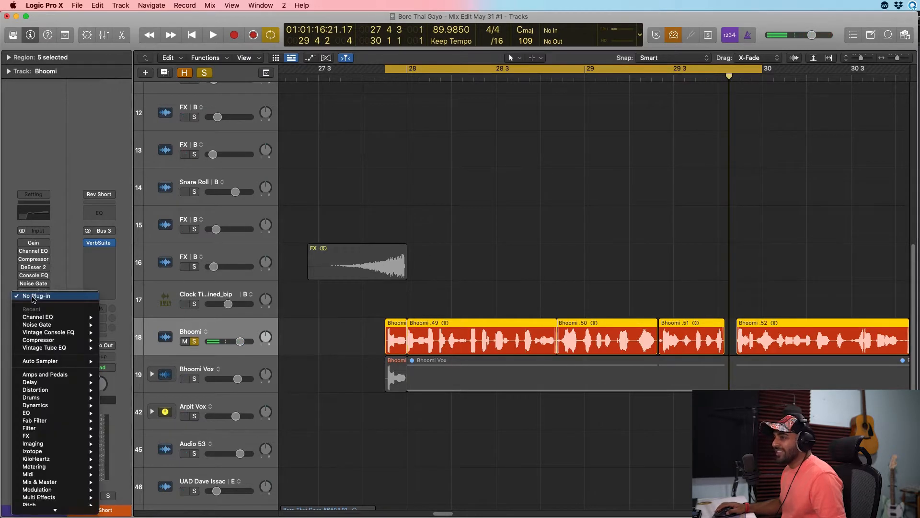
mouse_move(86, 317)
click(133, 317)
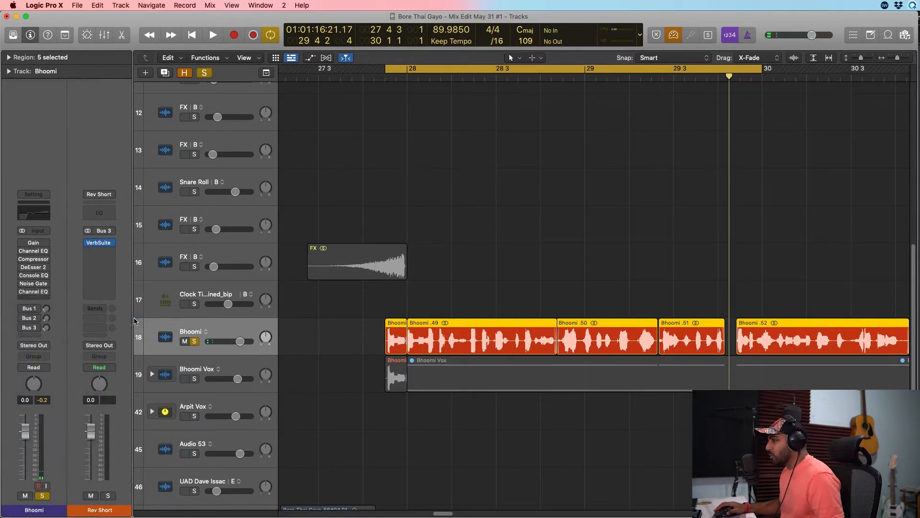
drag(621, 150, 554, 158)
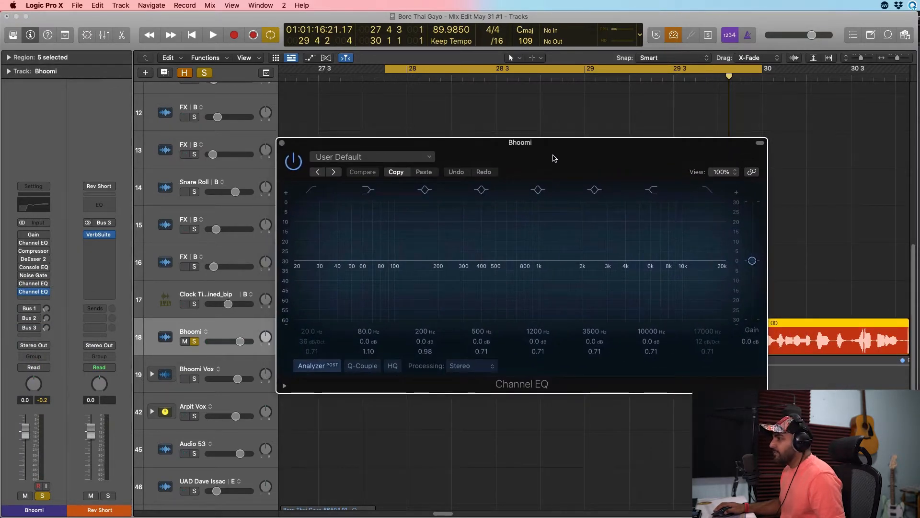
Extend the cycle range to bar 35 while auditioning the vocal through the flat Channel EQ.
key(space)
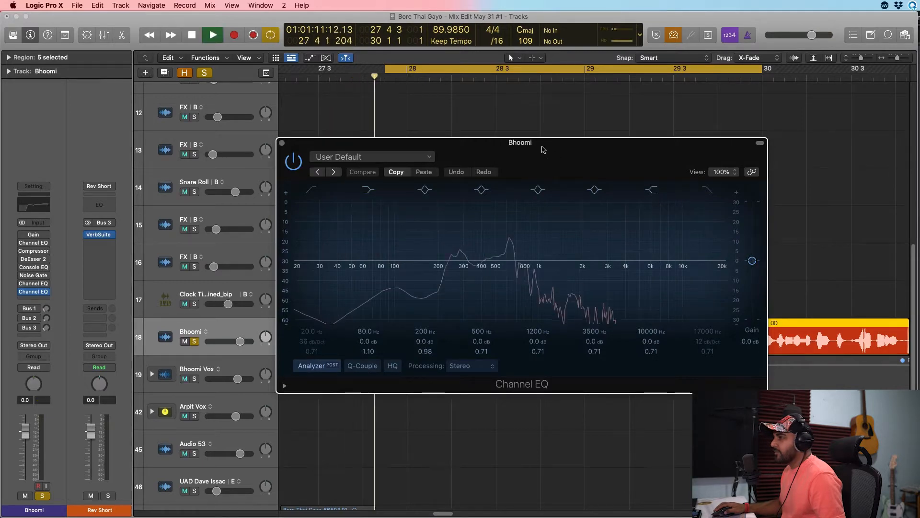
drag(897, 57, 893, 58)
drag(446, 76, 583, 78)
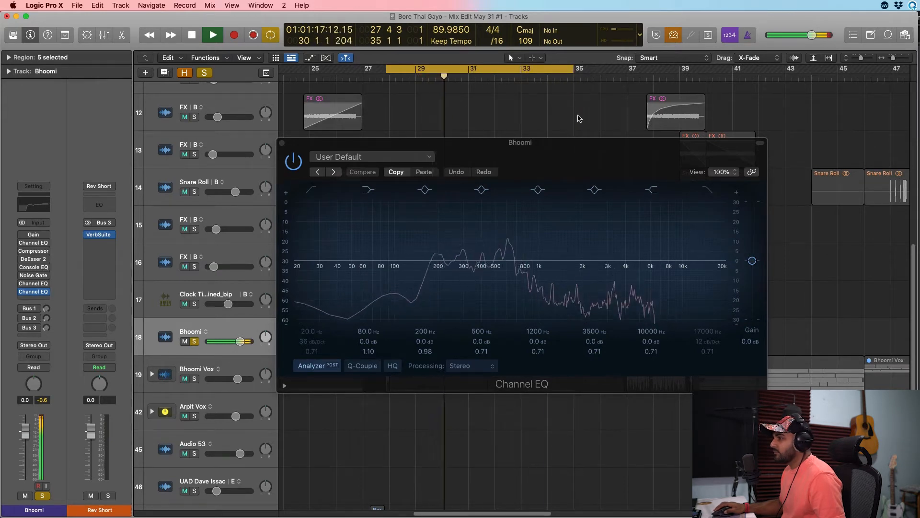
key(space)
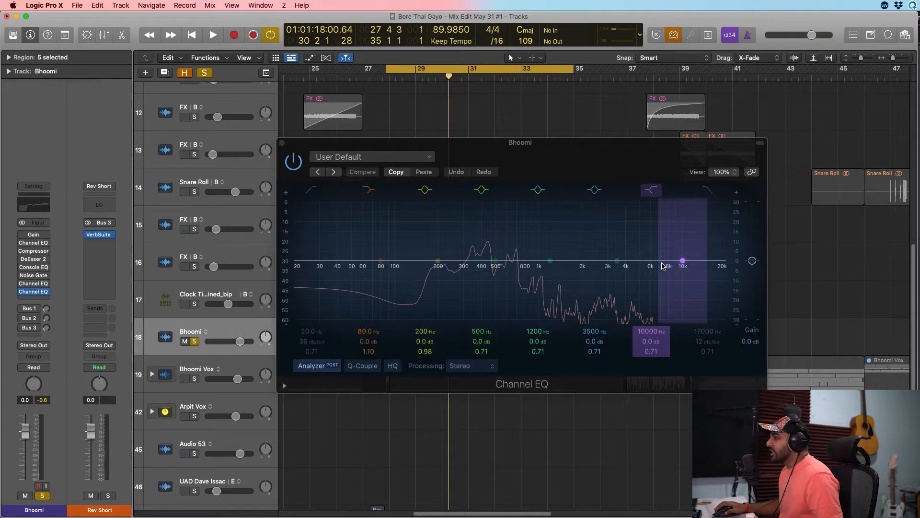
Clear all solos to audition the vocal within the full mix, and solo the track 18 vocal again after playback.
click(205, 73)
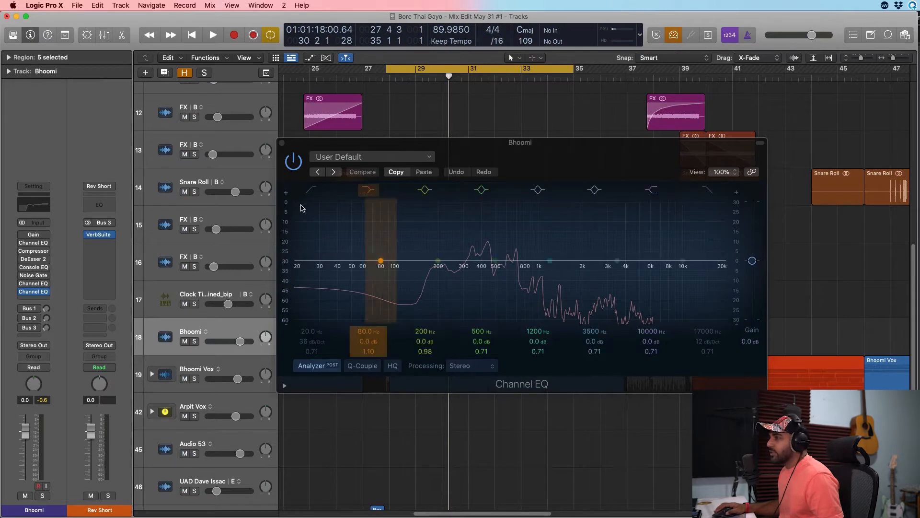
key(space)
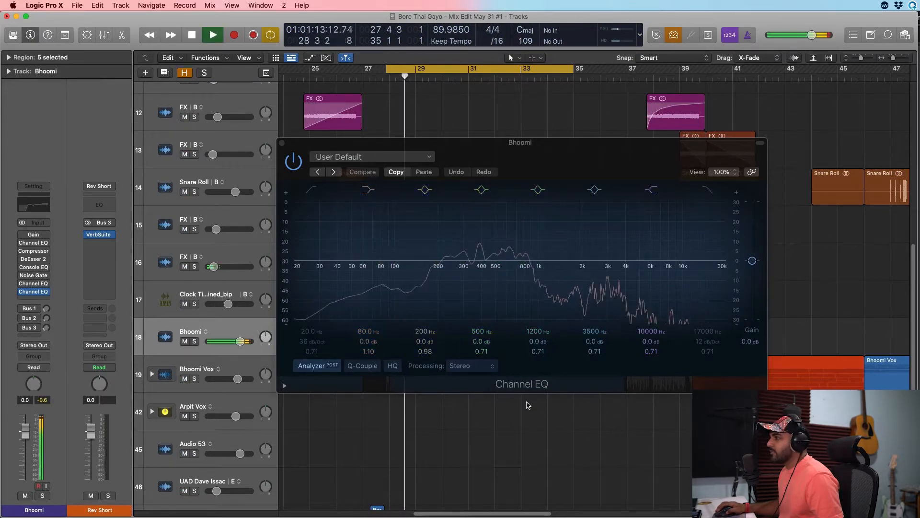
key(space)
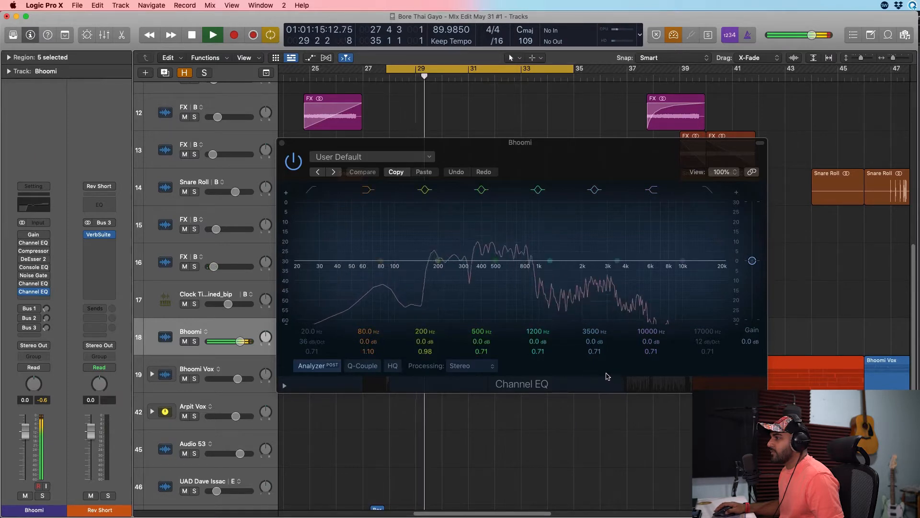
click(194, 341)
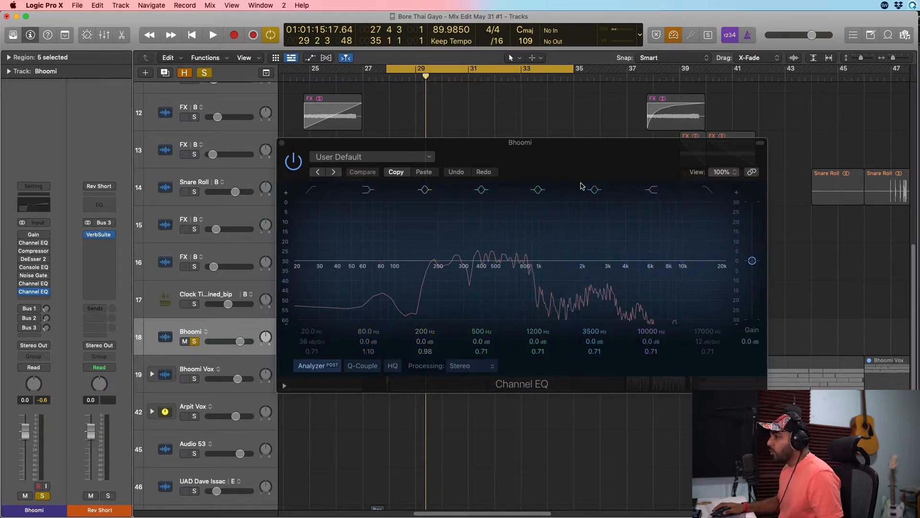
Enable the Gain plug-in on the track 18 vocal and inspect its settings.
click(281, 144)
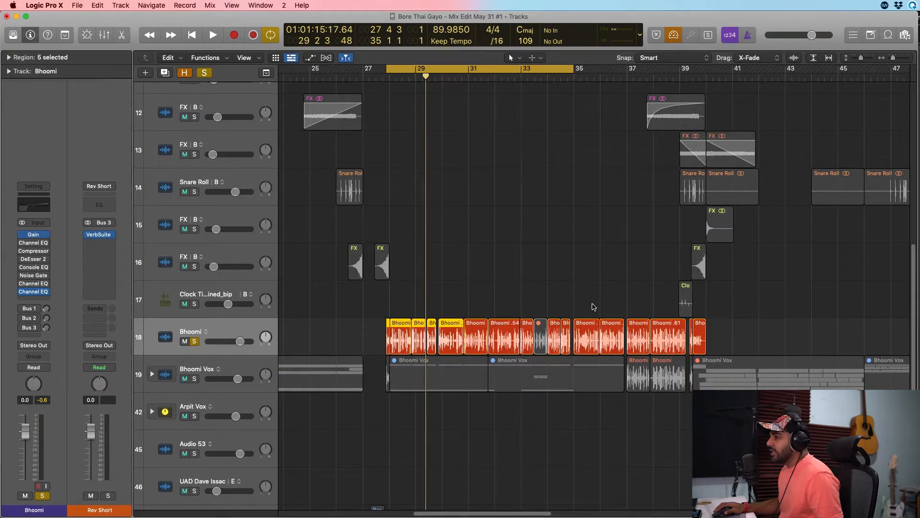
click(36, 236)
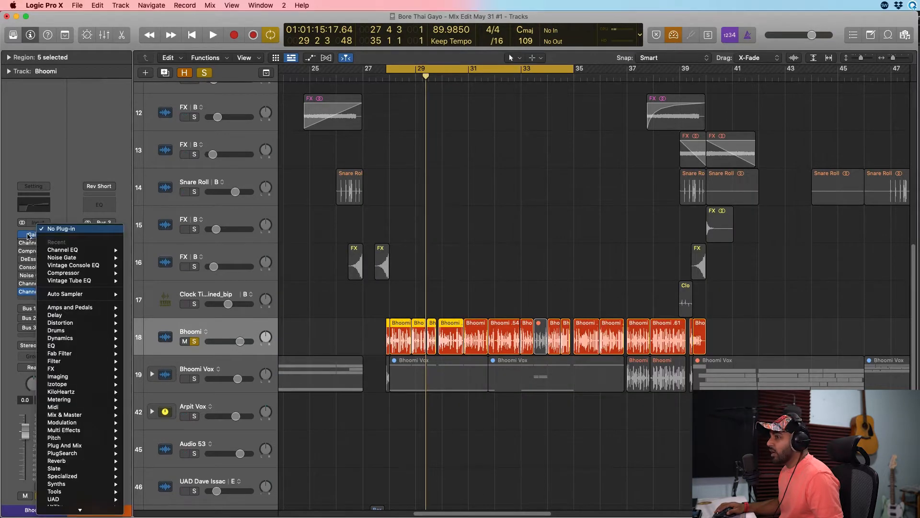
click(29, 236)
click(33, 236)
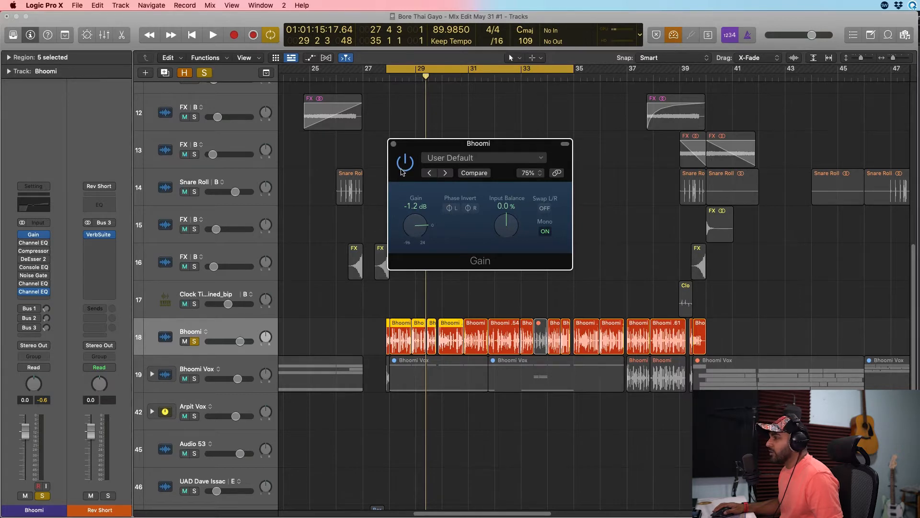
click(394, 145)
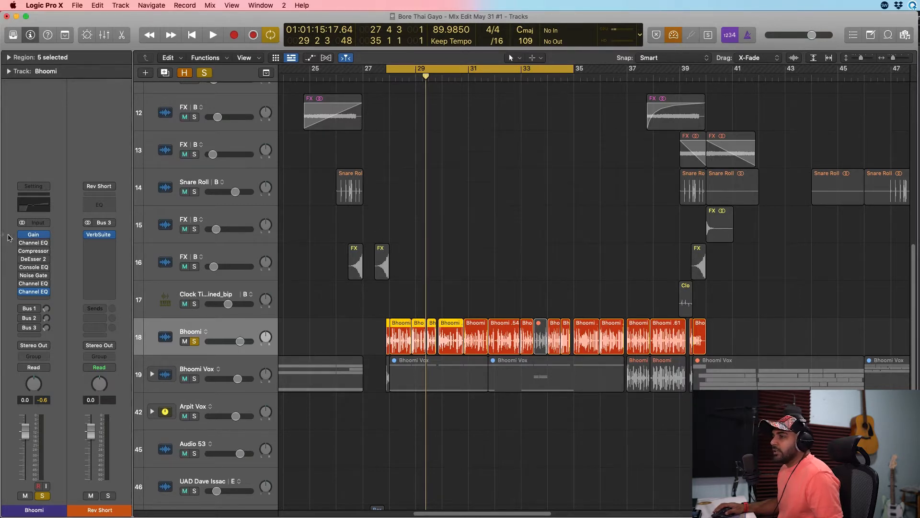
Enable the vocal's first Channel EQ and compare playback with it bypassed and active.
click(31, 244)
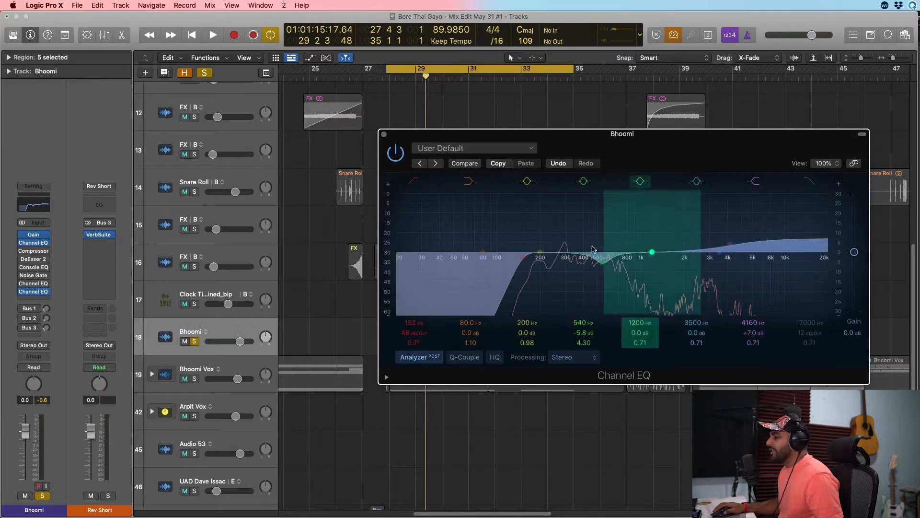
drag(523, 138, 644, 71)
key(space)
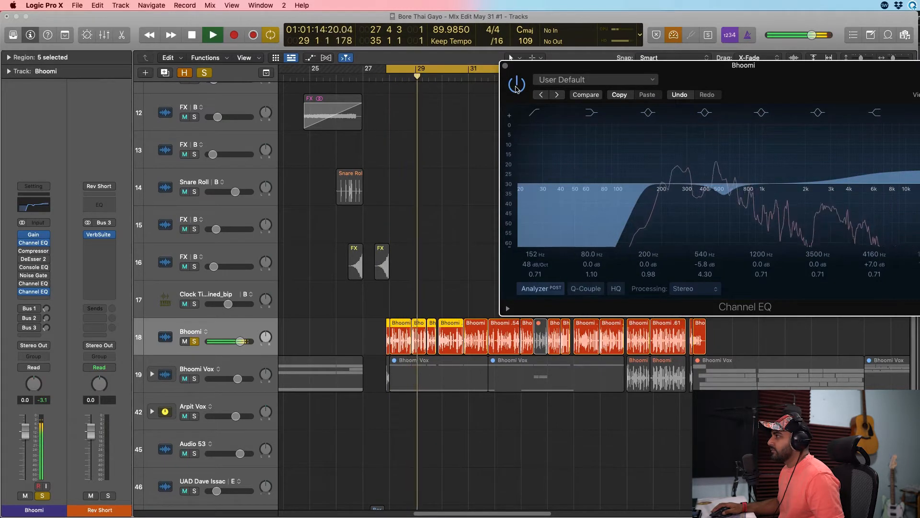
click(516, 87)
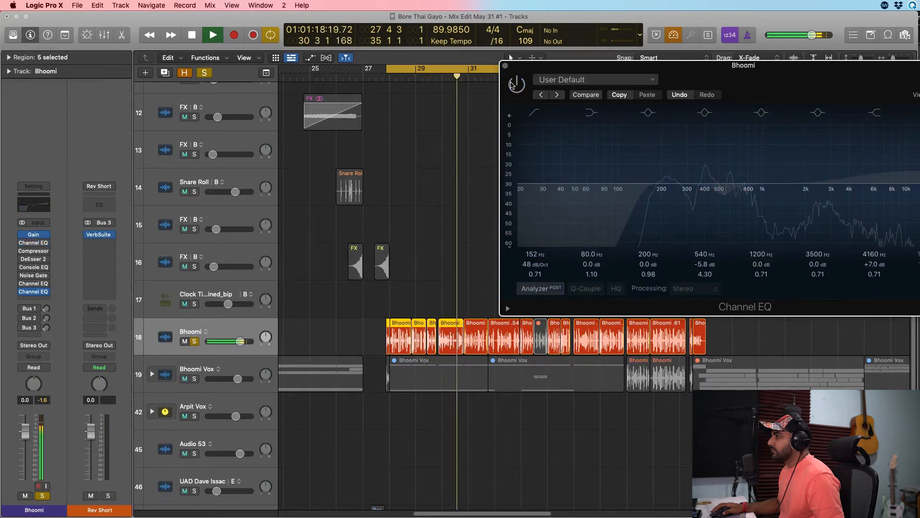
click(515, 85)
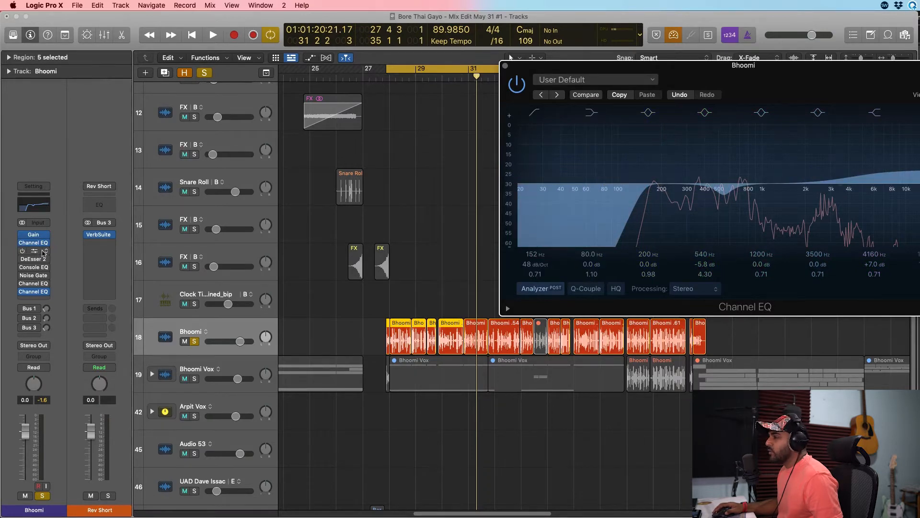
Enable the vocal's Compressor with the VCA Vocal preset and keep only its window open beside the regions.
click(44, 253)
drag(613, 167, 516, 176)
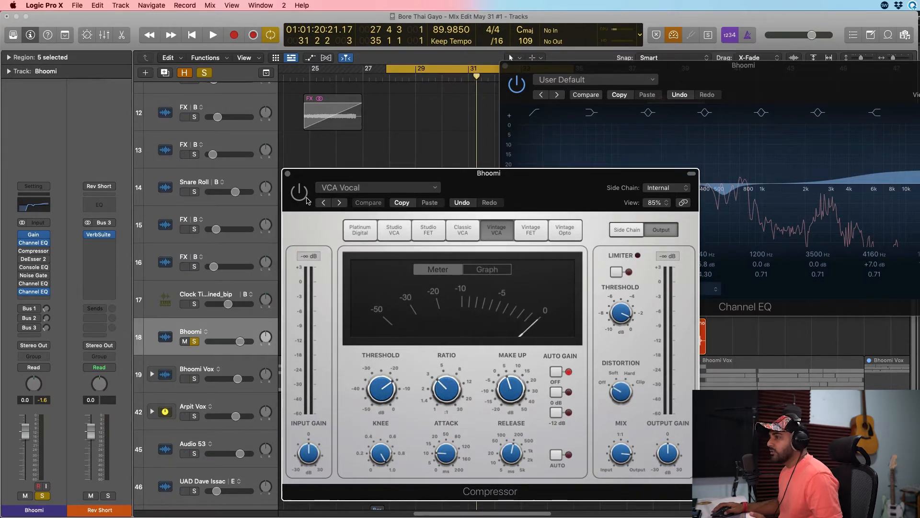
drag(498, 176, 697, 192)
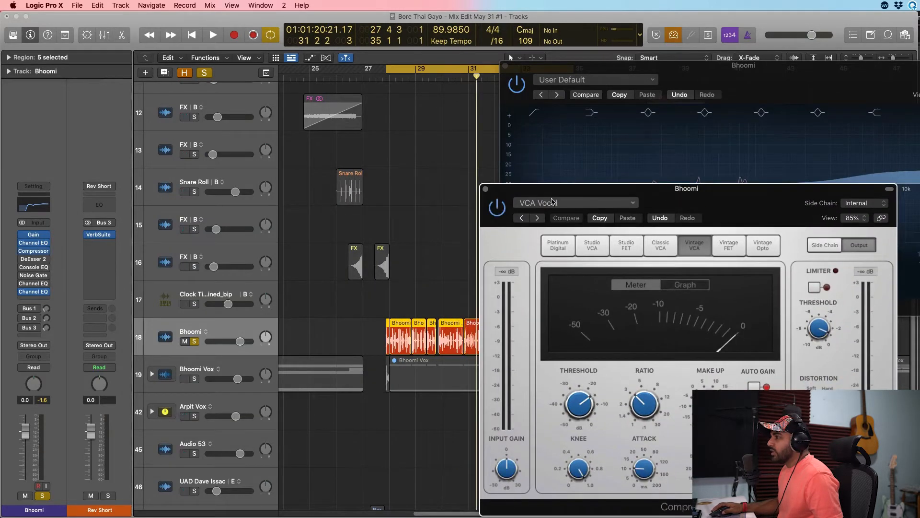
drag(554, 189, 600, 131)
click(505, 67)
Set the Compressor's ratio to 3.9:1 while playing back the soloed vocal.
key(space)
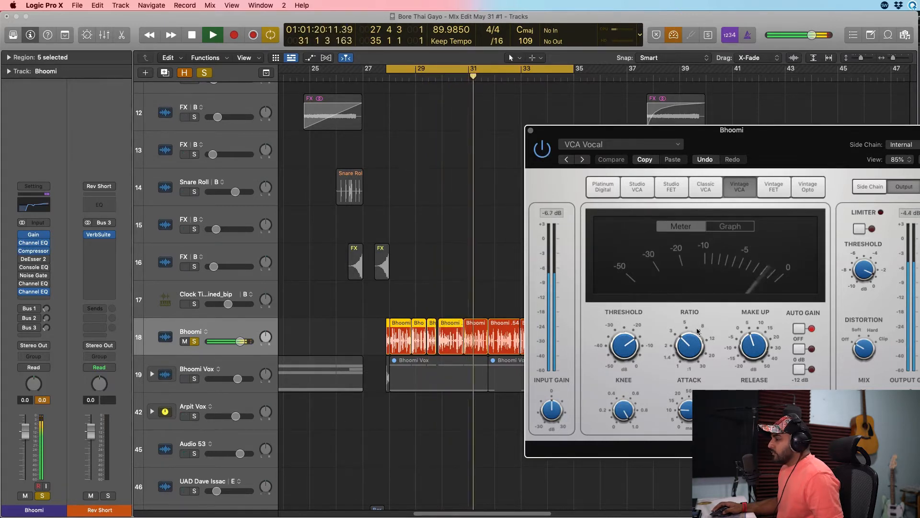
drag(689, 347, 689, 343)
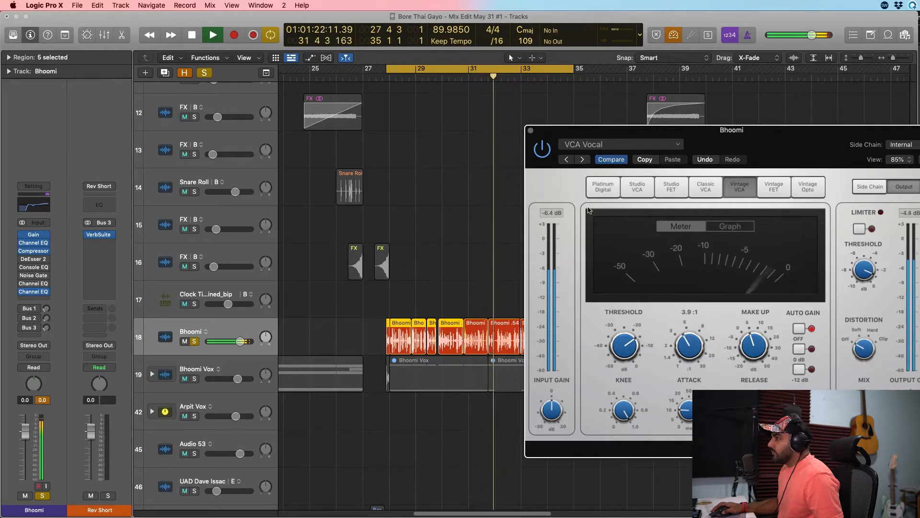
key(space)
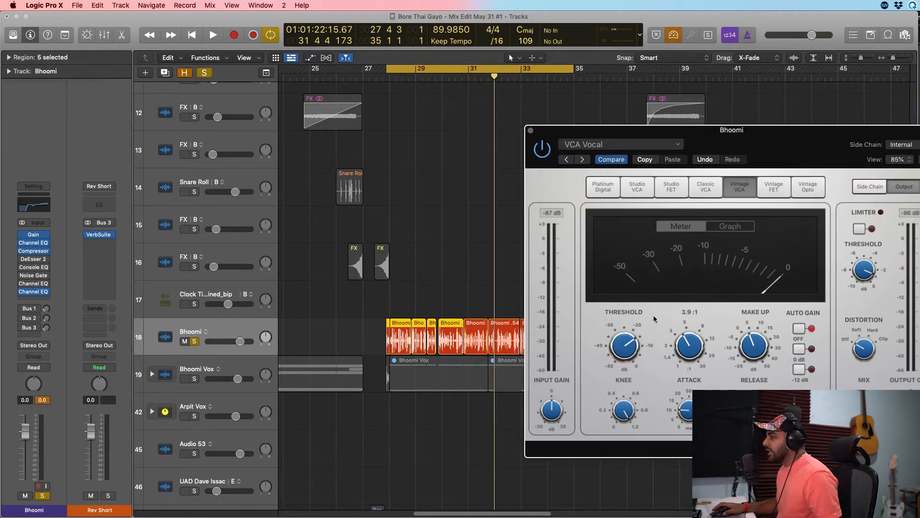
Enable DeEsser 2 on the vocal, inspect its Female Vocal - Wide Band settings, and close both plug-in windows.
click(33, 259)
drag(474, 132, 617, 169)
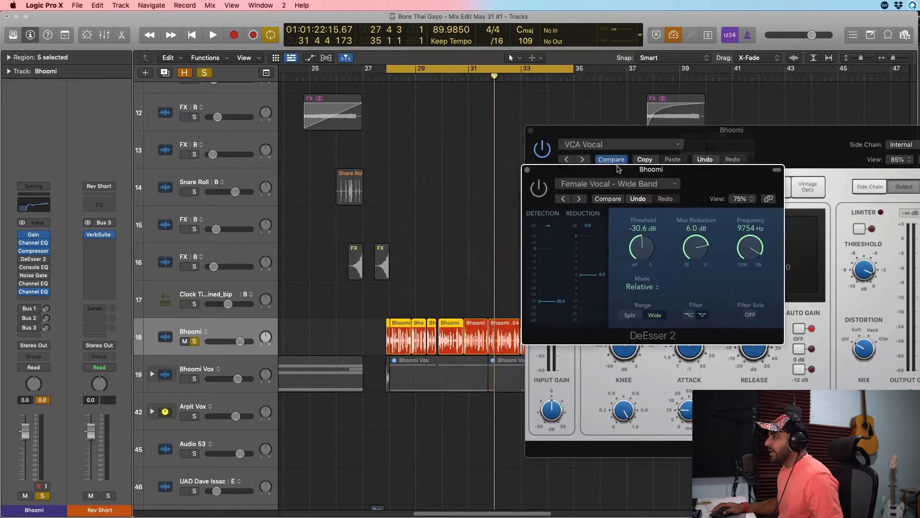
click(528, 170)
click(530, 130)
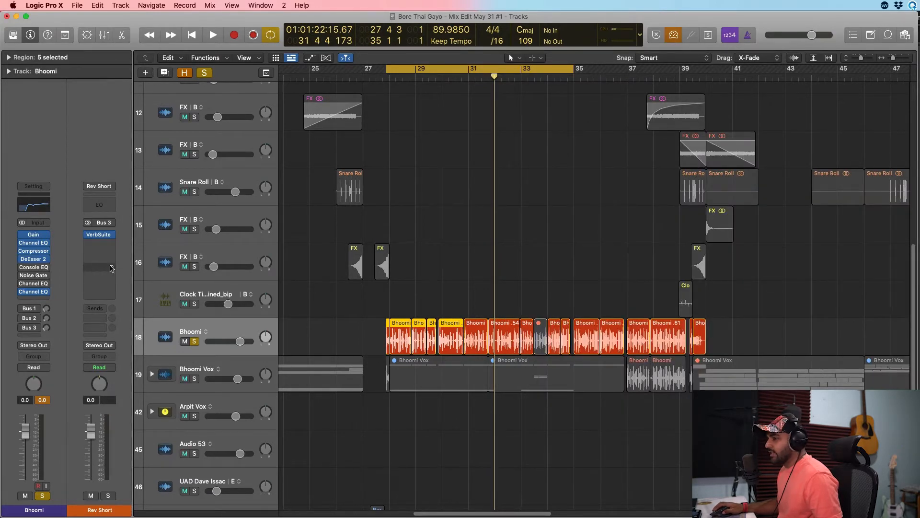
Play the processed vocal with the last Channel EQ open to examine its frequency spectrum.
key(space)
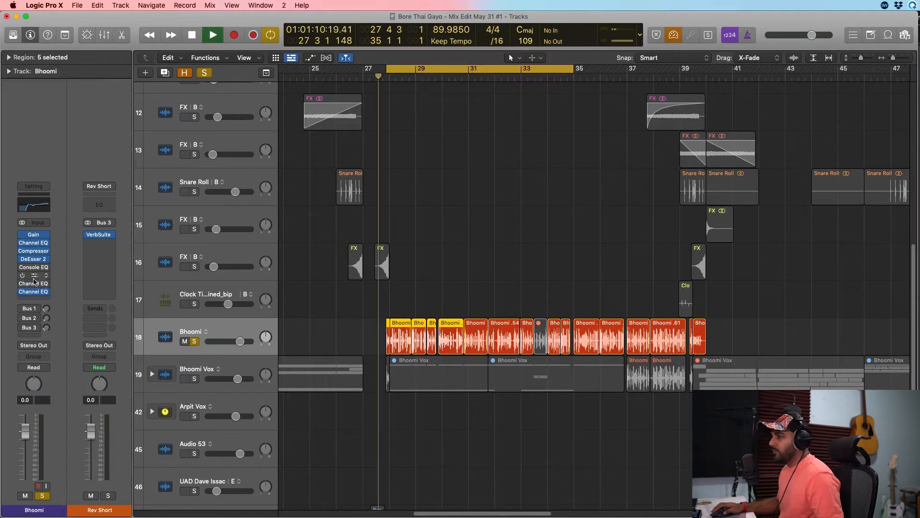
click(34, 294)
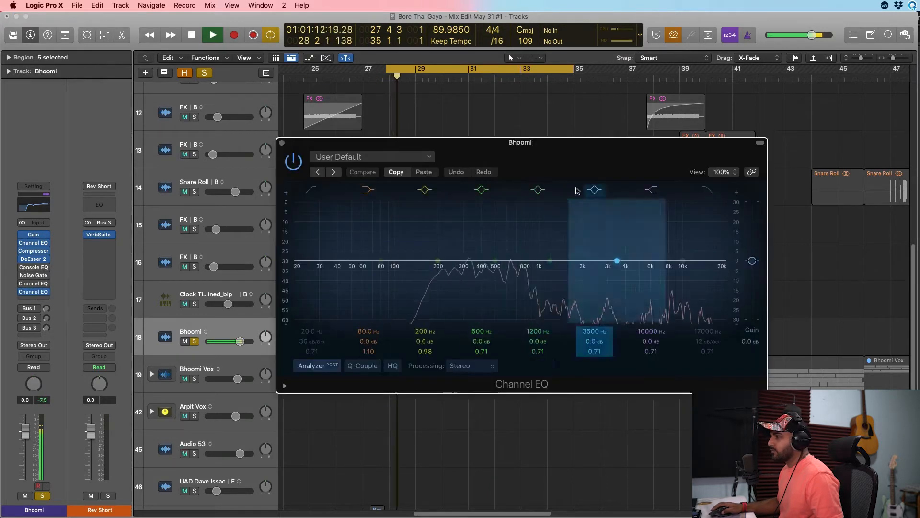
drag(616, 138, 731, 60)
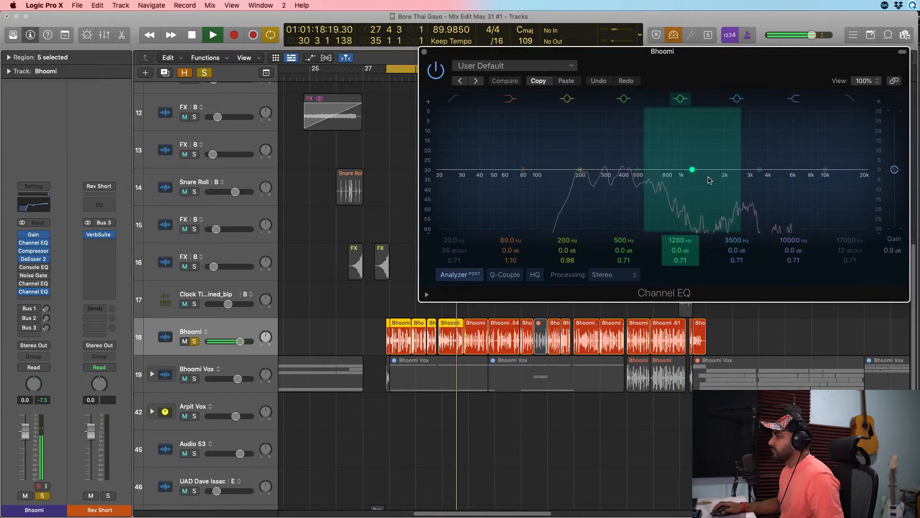
key(space)
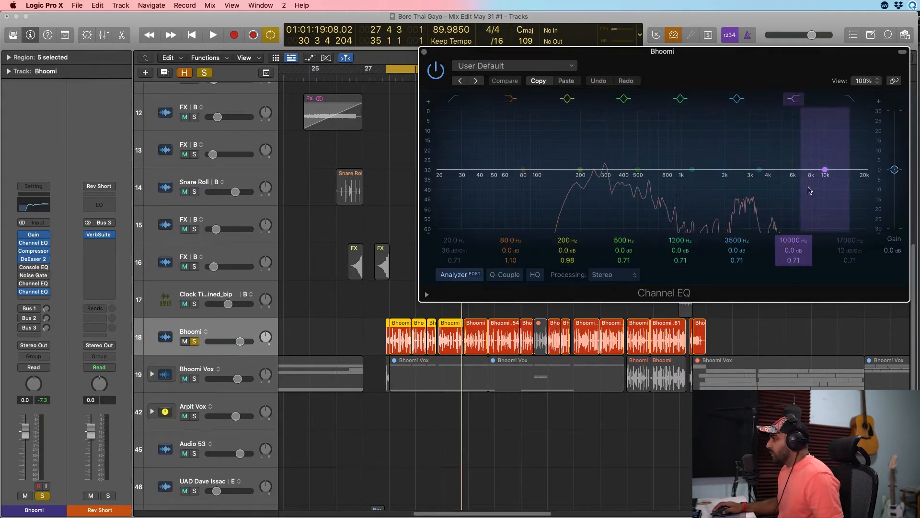
Enable the vocal's Vintage Console EQ and open its Pop Vocal settings in place of the Channel EQ window.
click(23, 267)
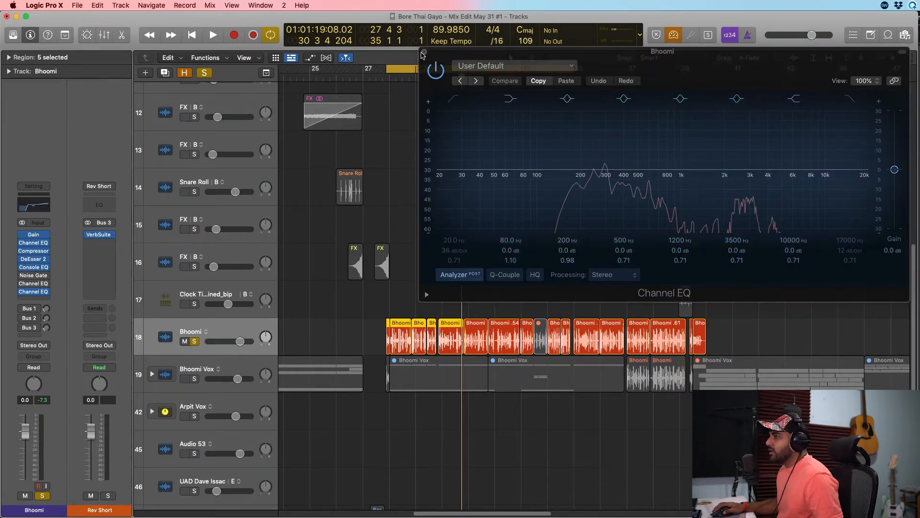
click(423, 54)
click(33, 268)
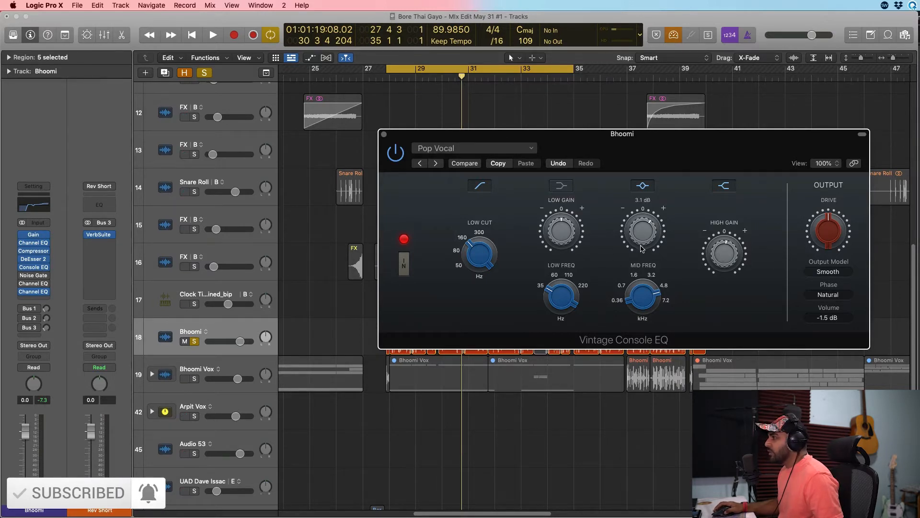
Play the soloed vocal through the Vintage Console EQ's Pop Vocal settings to audition them, and close the plug-in window.
mouse_move(644, 260)
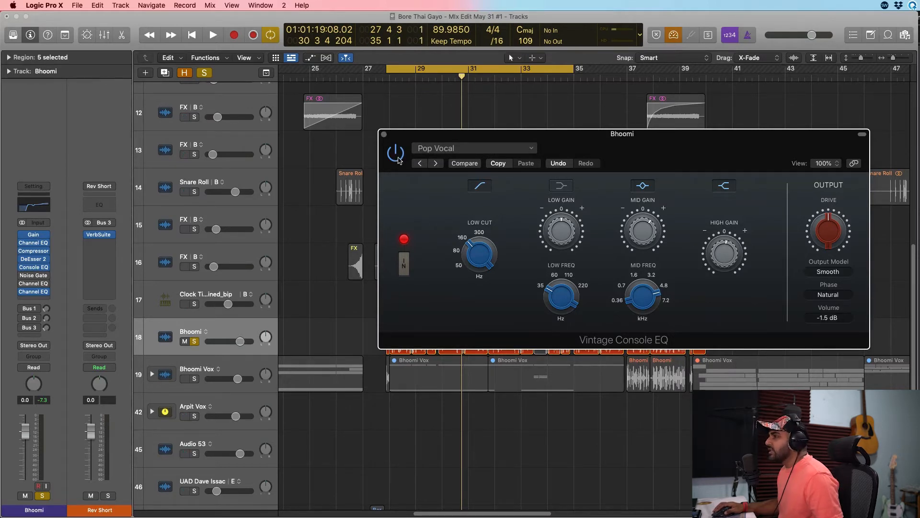
key(space)
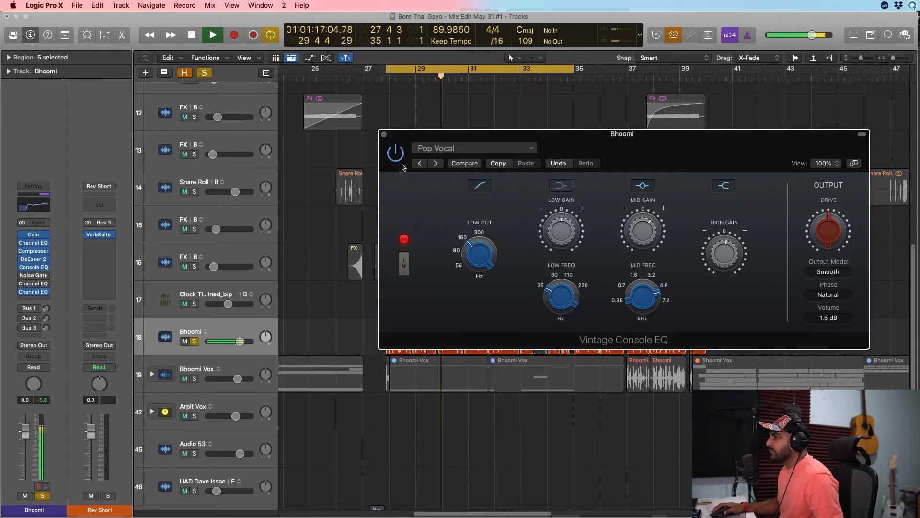
key(space)
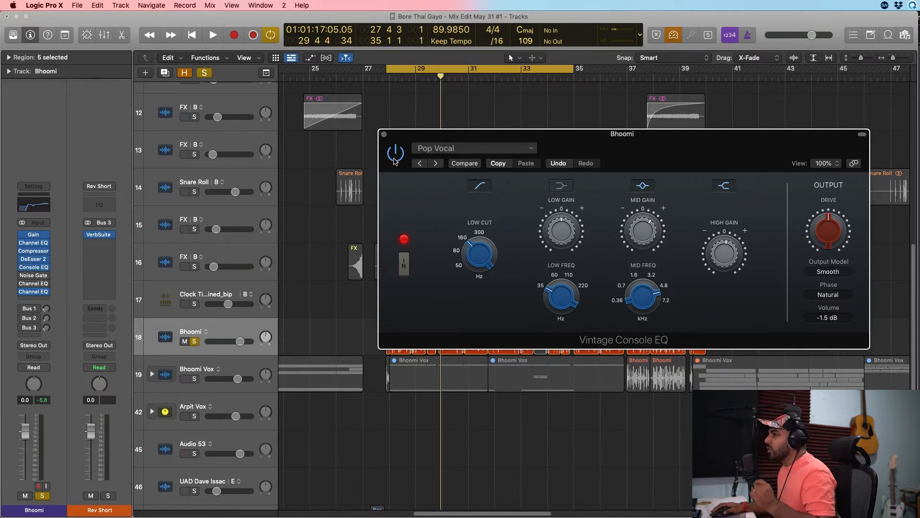
key(space)
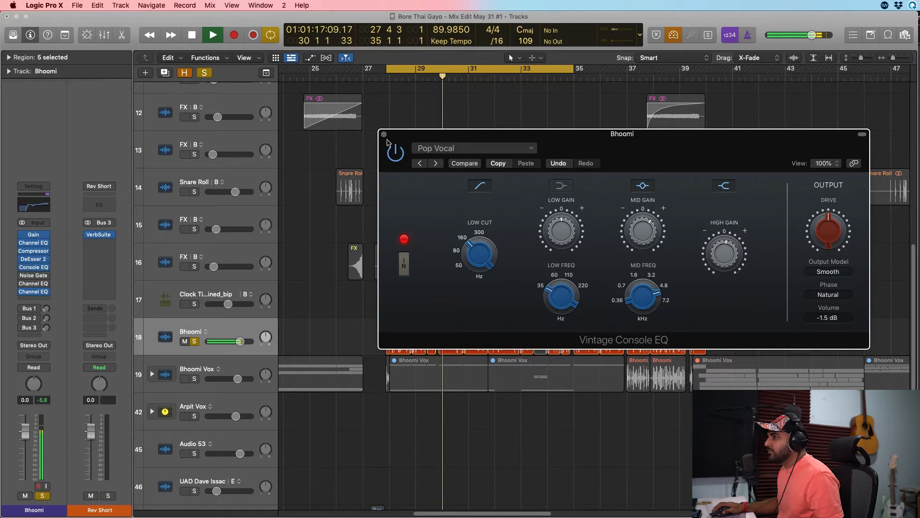
key(space)
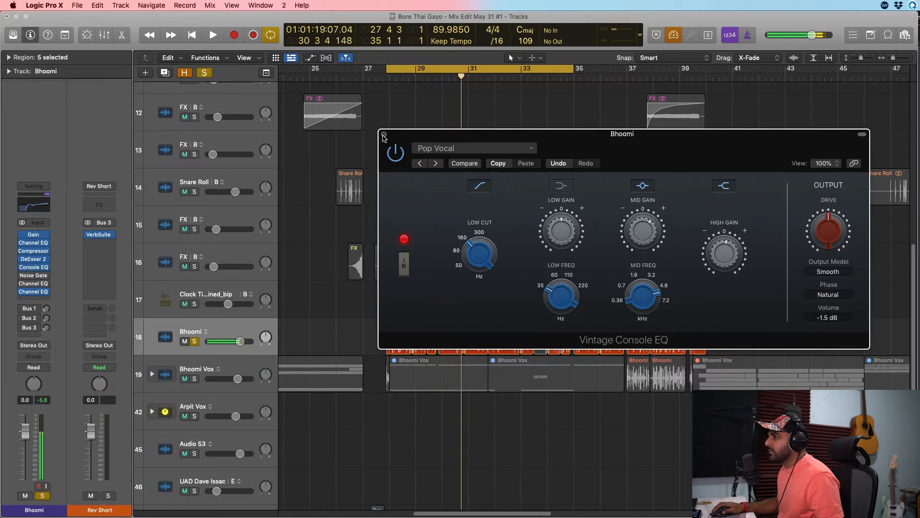
click(383, 135)
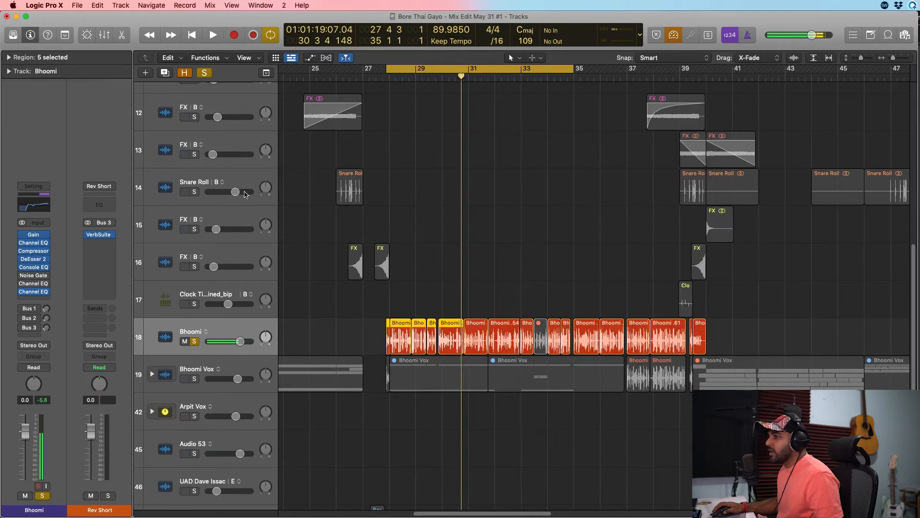
Open the vocal's Noise Gate, enable it with its Factory Default settings, and play the vocal to audition it.
click(33, 277)
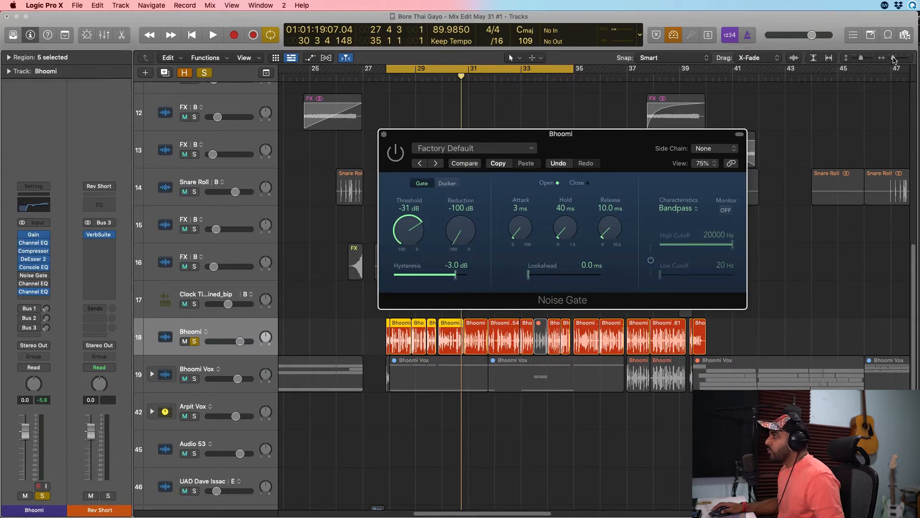
drag(894, 59, 897, 60)
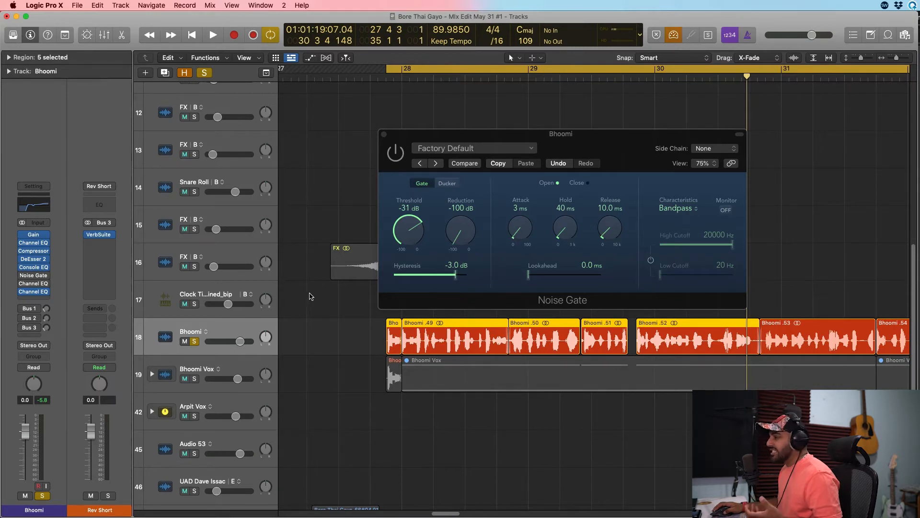
click(403, 164)
key(space)
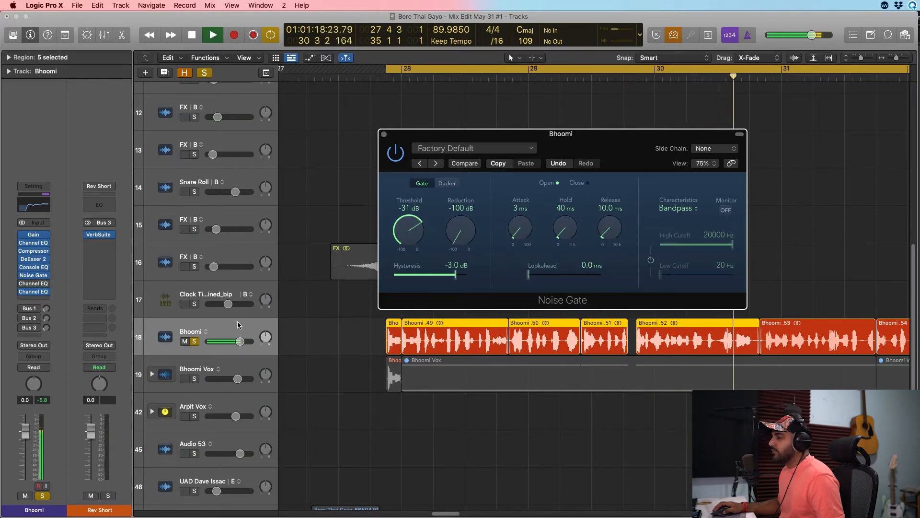
key(space)
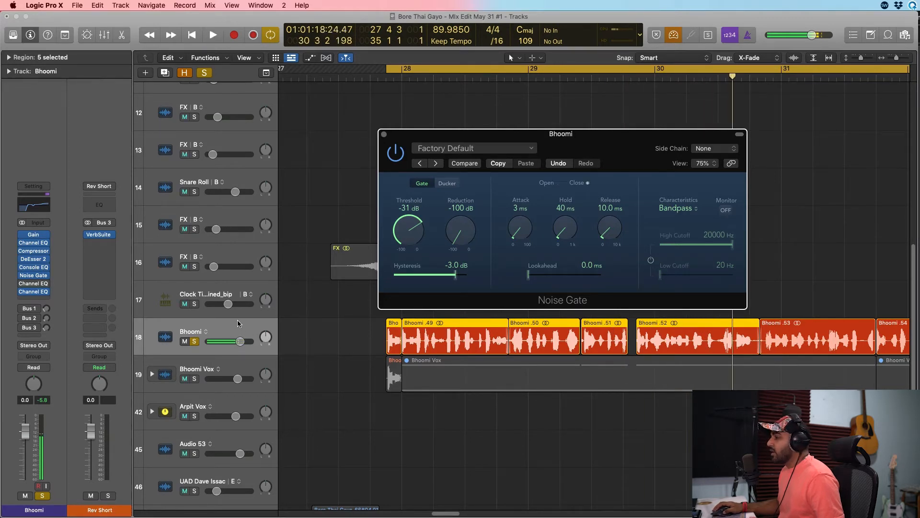
Enable the Channel EQ directly after the Noise Gate and set its high shelf frequency to 10600 Hz.
click(34, 290)
click(393, 158)
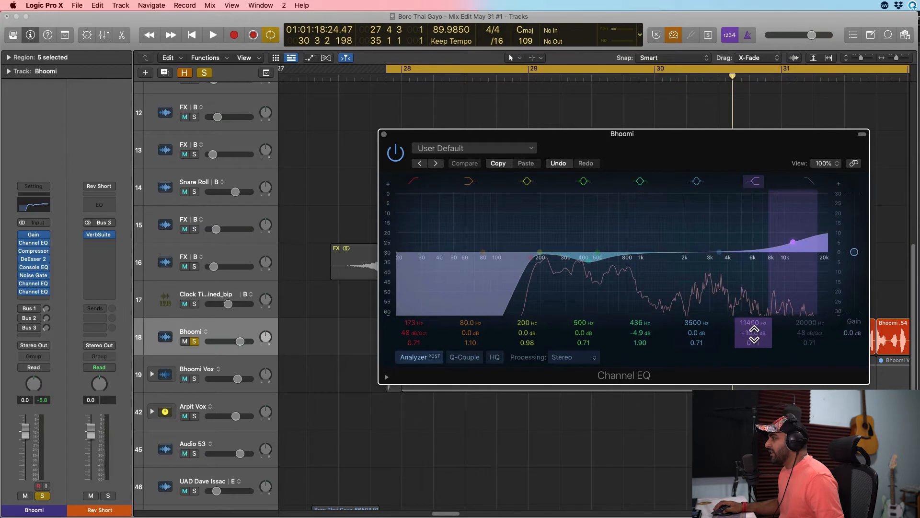
drag(759, 331, 759, 331)
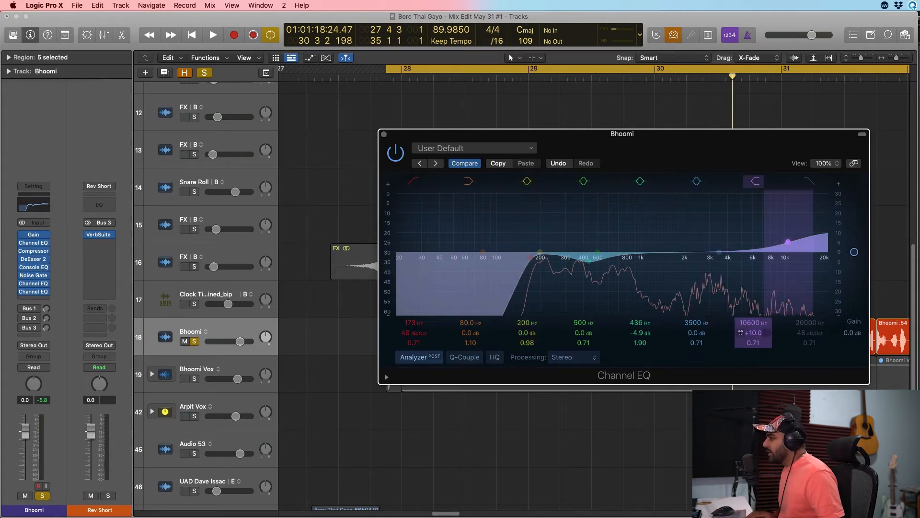
Zero the high shelf's gain and raise it to +9.9 dB while the vocal plays.
alt+click(741, 332)
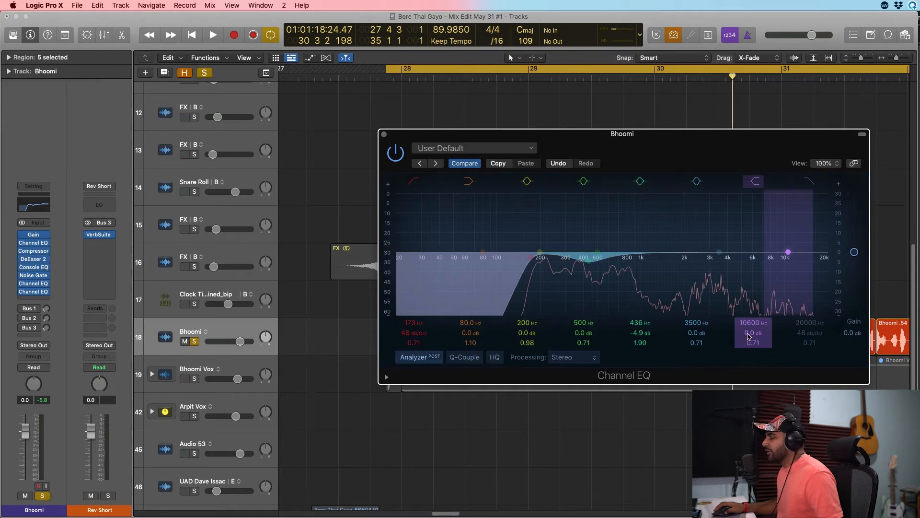
key(space)
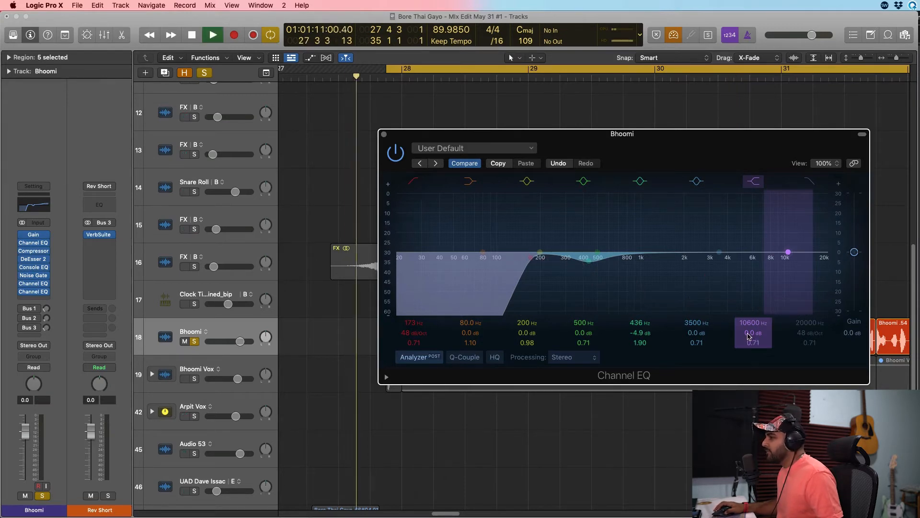
drag(748, 334, 748, 289)
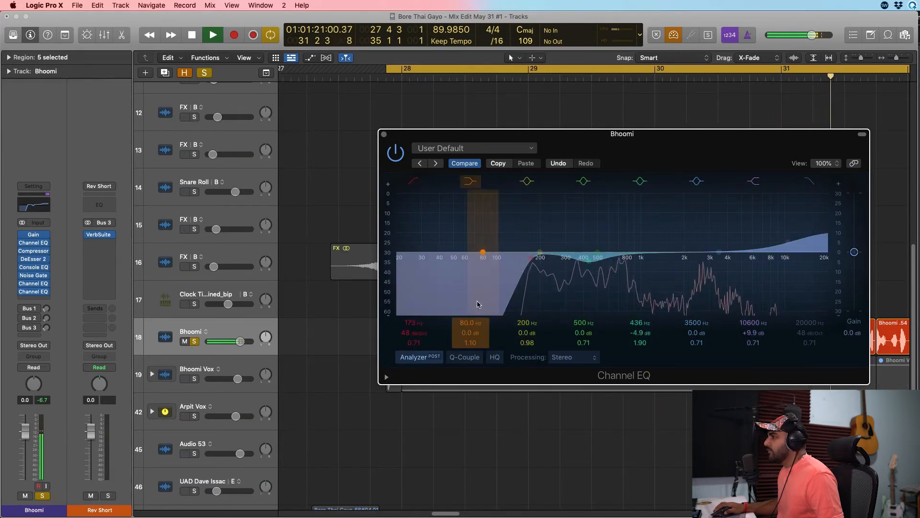
key(space)
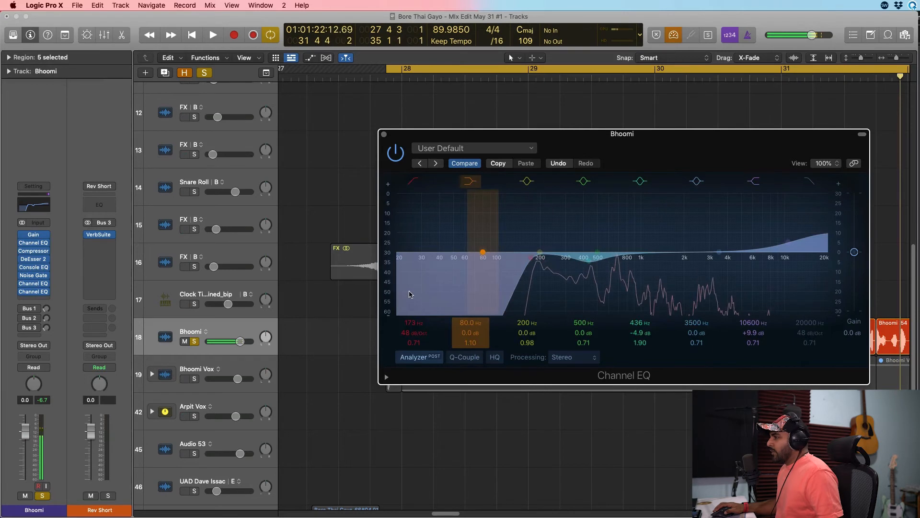
Bypass all the vocal's insert plug-ins and re-enable them in order during playback to compare the dry and processed sound.
mouse_move(34, 291)
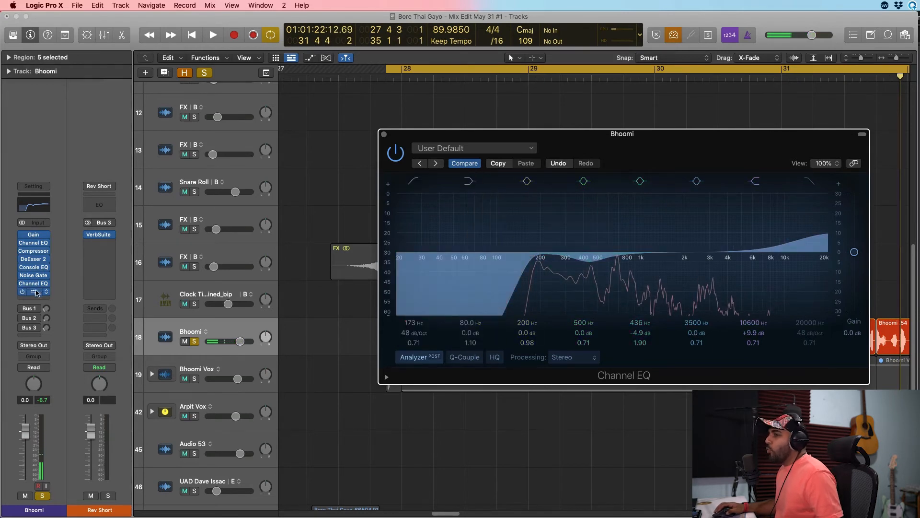
click(23, 292)
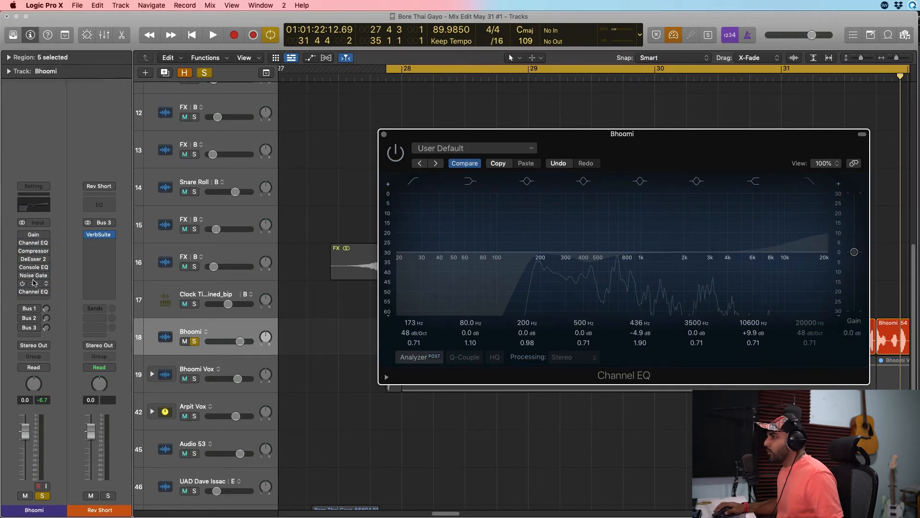
key(space)
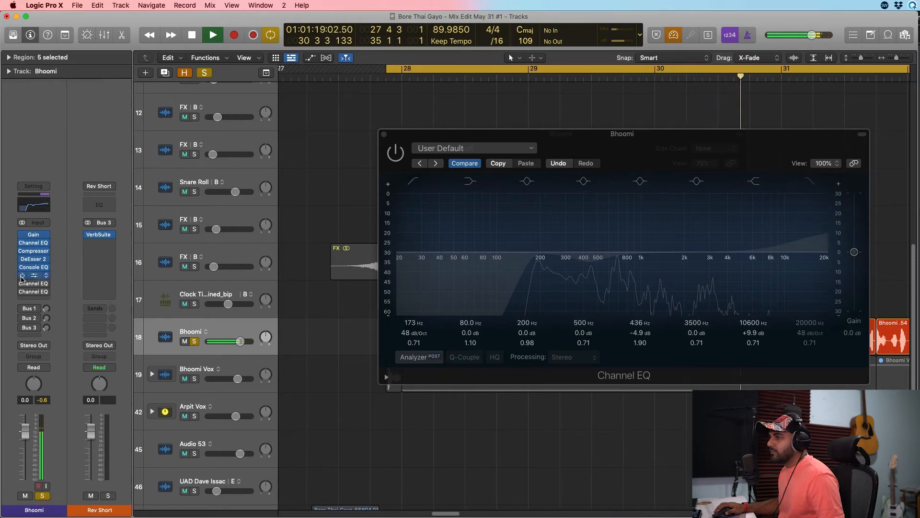
click(22, 286)
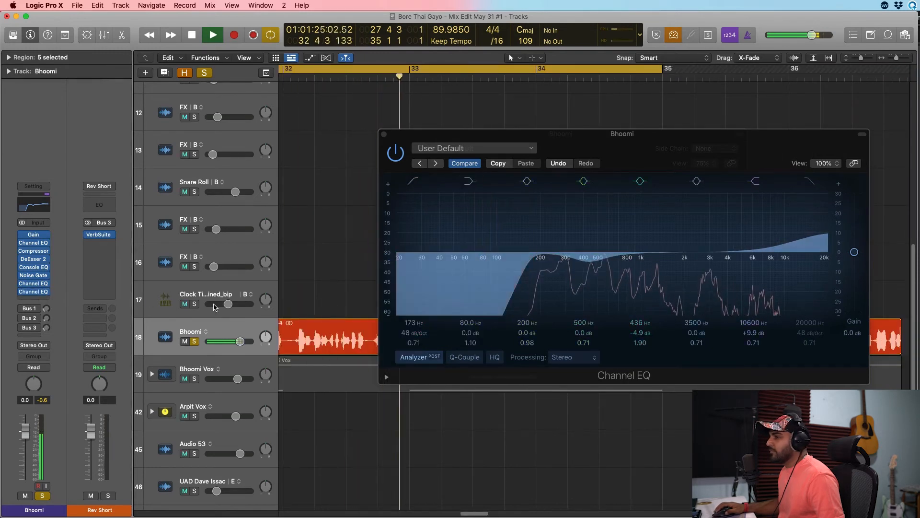
key(space)
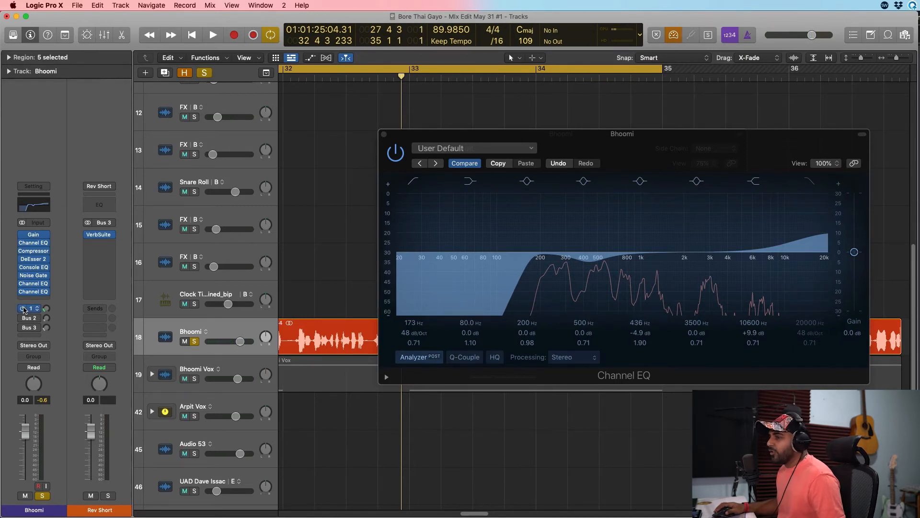
Enable the vocal's Bus 1, Bus 2 and Bus 3 sends and inspect the reverb or delay channel each one feeds.
click(22, 318)
click(22, 328)
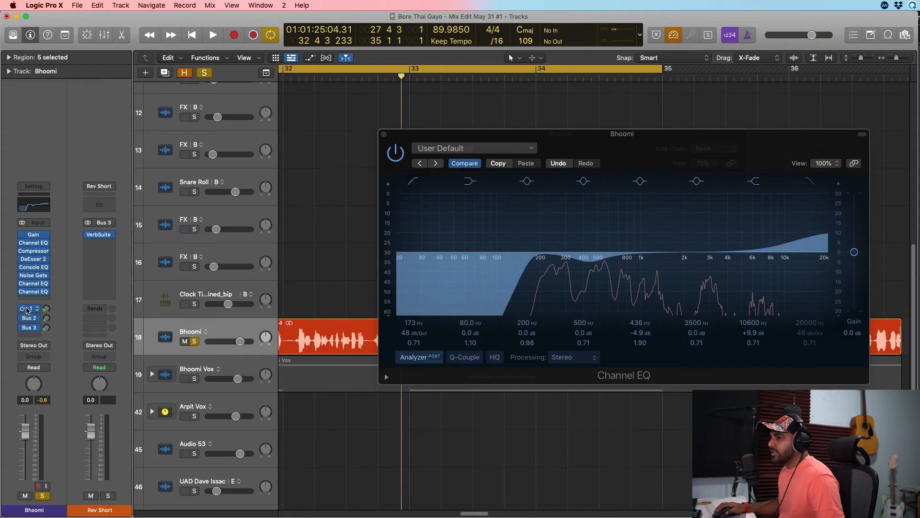
click(27, 310)
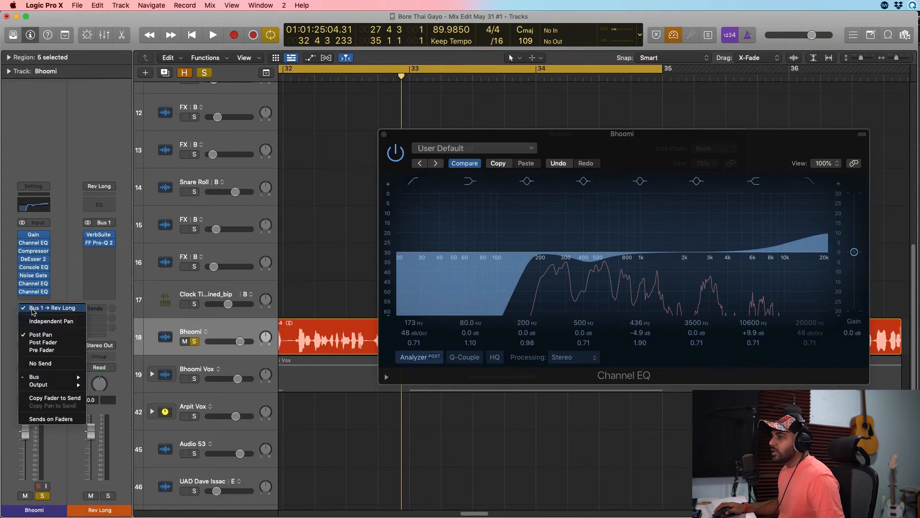
click(28, 320)
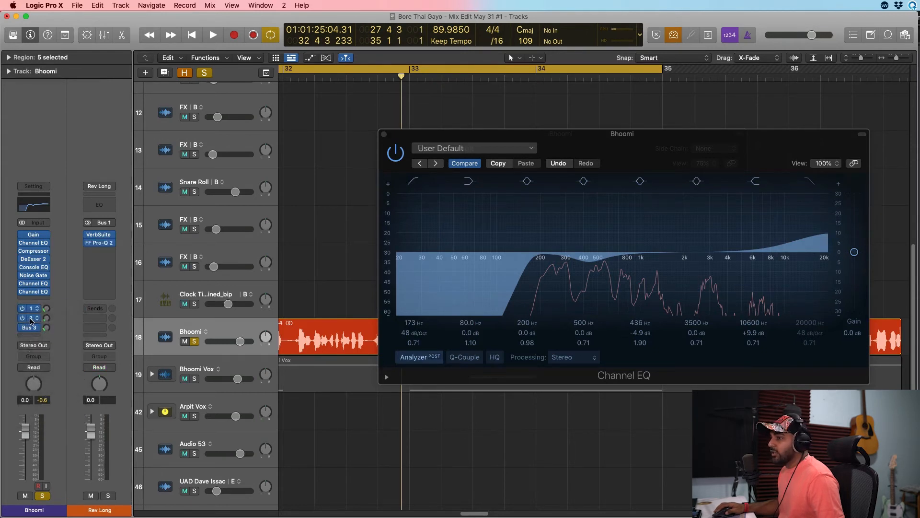
click(31, 319)
click(98, 290)
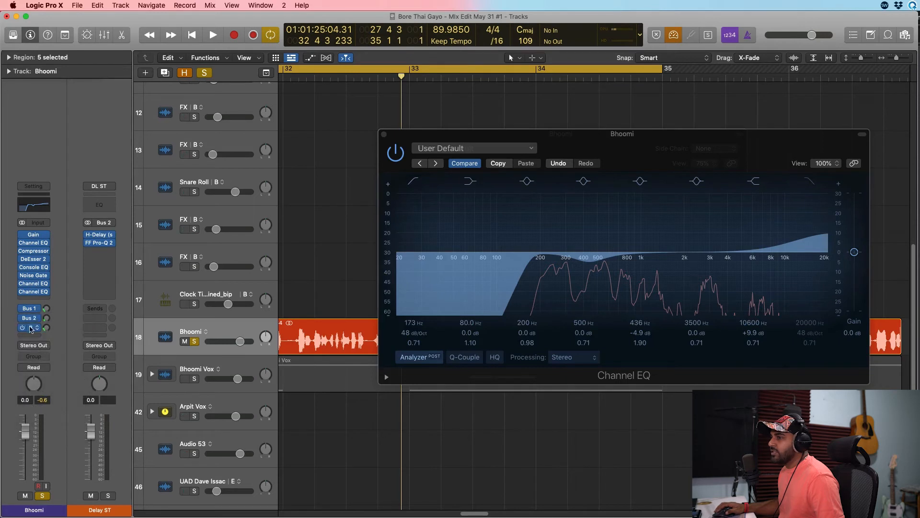
click(30, 328)
click(109, 167)
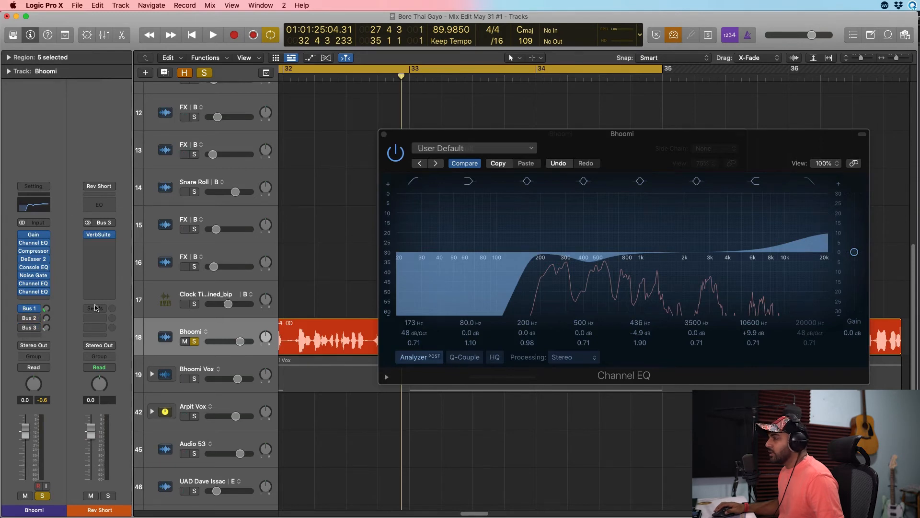
Play the soloed vocal with the Bus 1, Bus 2 and Bus 3 sends active and show the Bus 2 delay channel.
key(space)
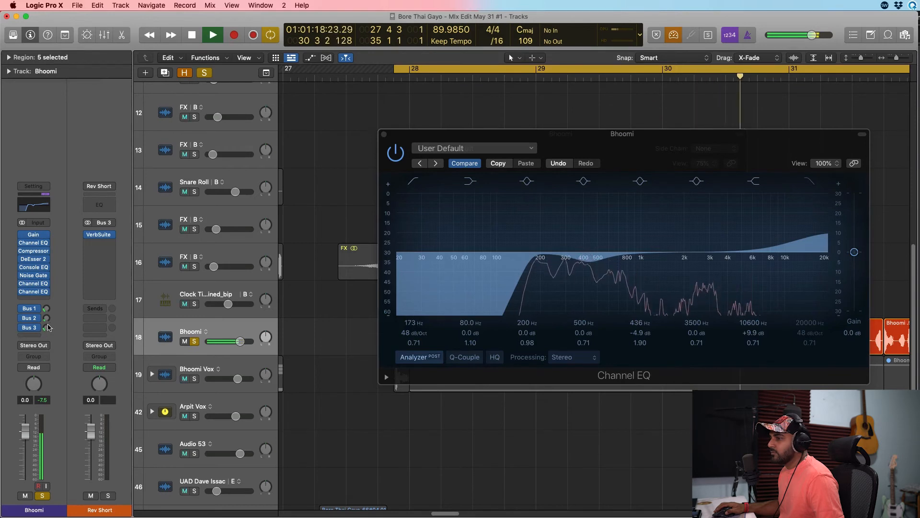
click(28, 318)
drag(56, 318, 59, 317)
key(space)
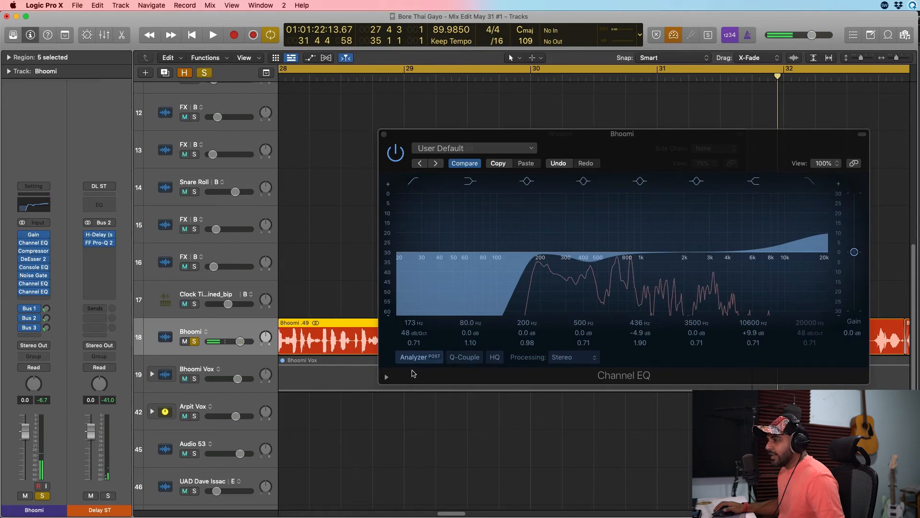
Clear the solo, compare the vocal in the full mix with inserts and sends bypassed and re-enabled, and hide the plug-in windows.
scroll(345, 410, left, 3)
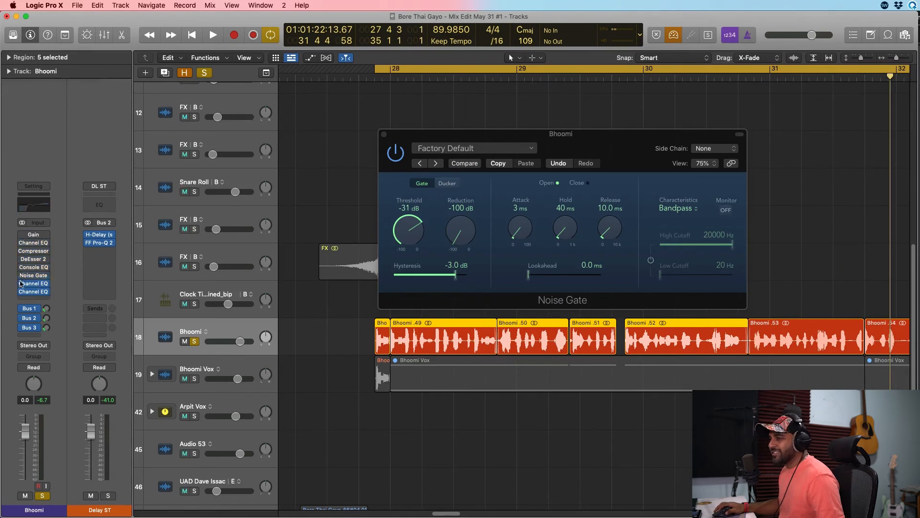
key(space)
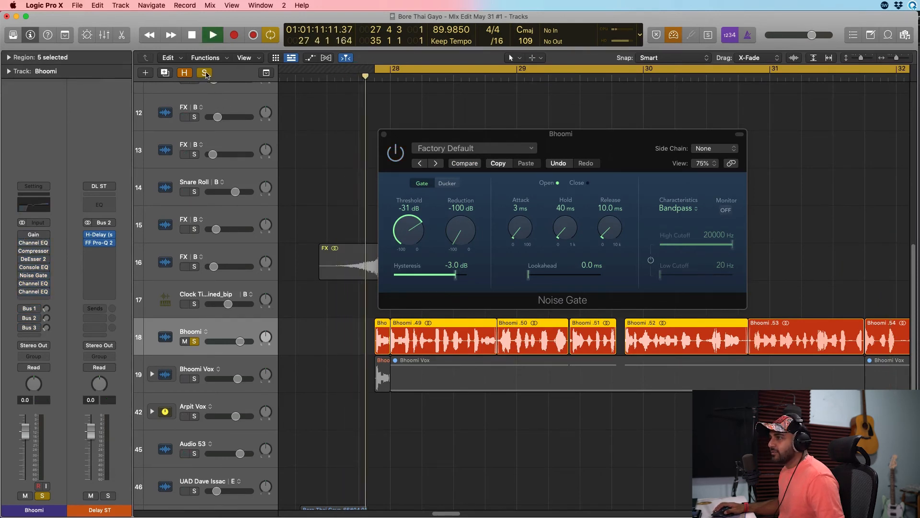
click(205, 73)
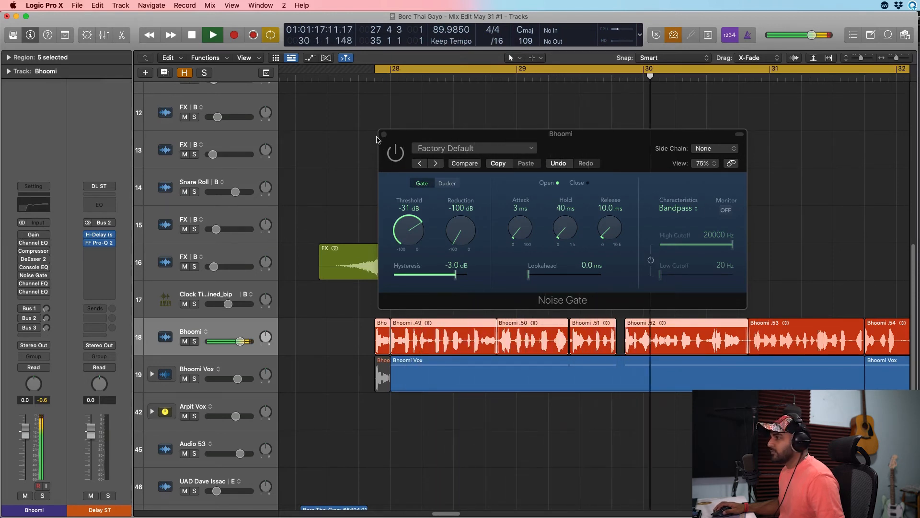
key(v)
key(space)
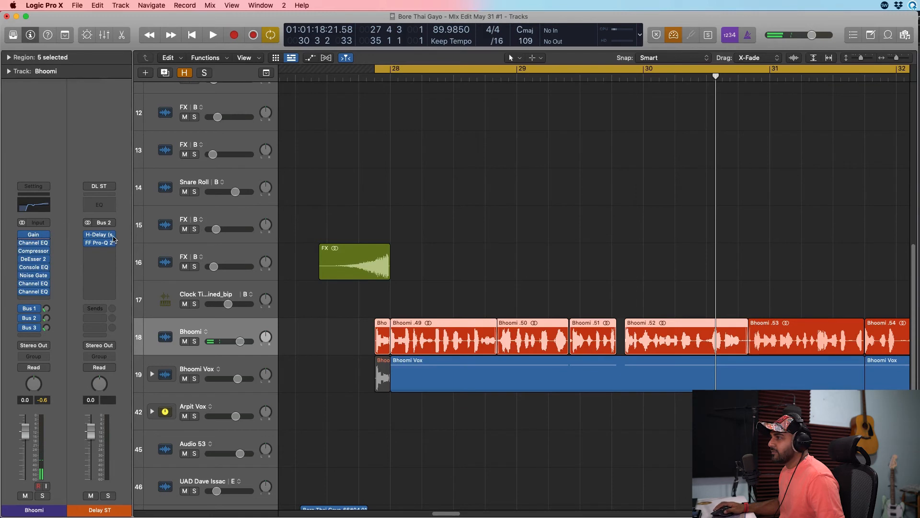
Play the full mix with the processed vocal and raise the vocal's fader to 1.3 dB.
key(space)
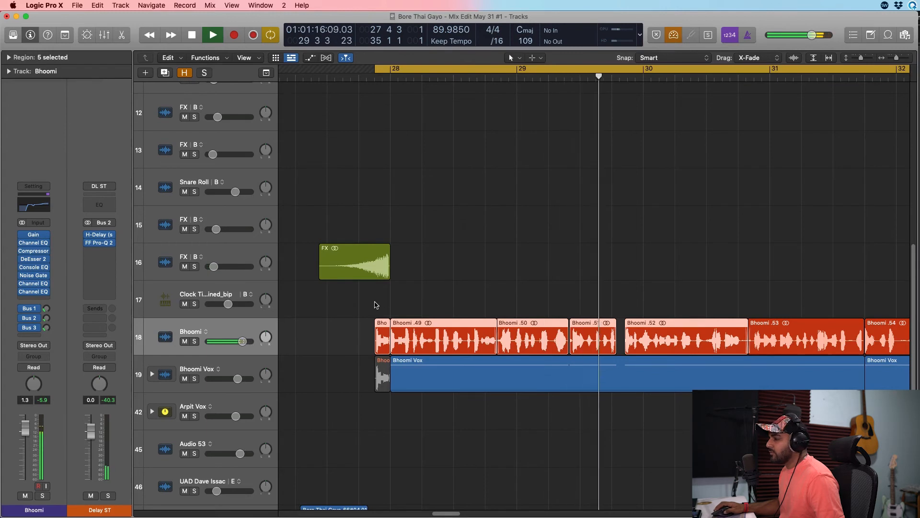
scroll(376, 305, right, 5)
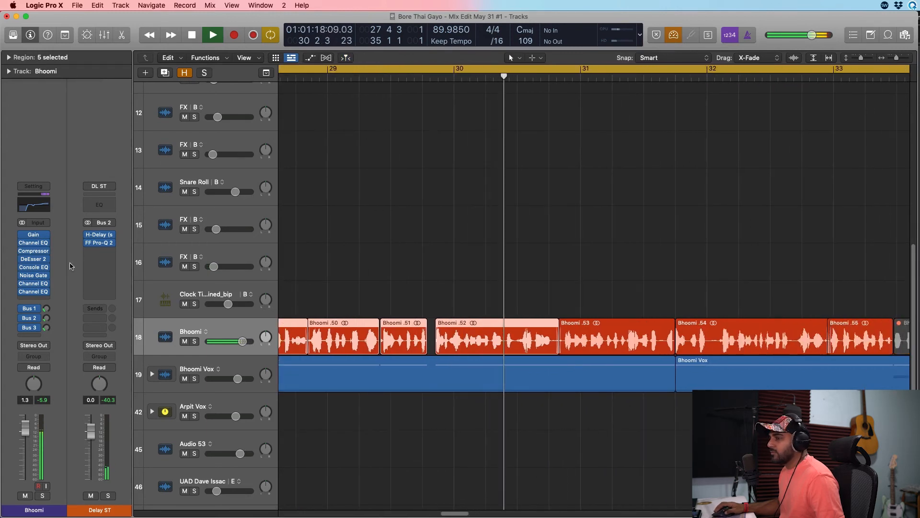